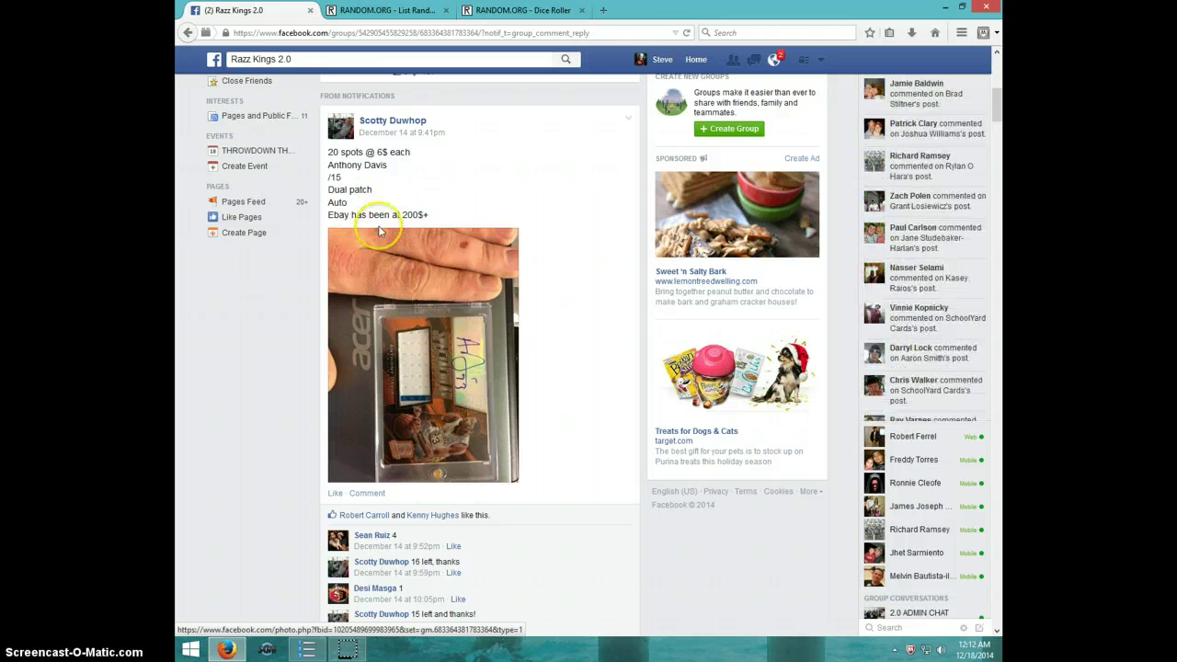
Step: Review the Anthony Davis card post and its comments through the numbered 20-spot list, and post the comment LIVE
scroll(432, 441, down, 12)
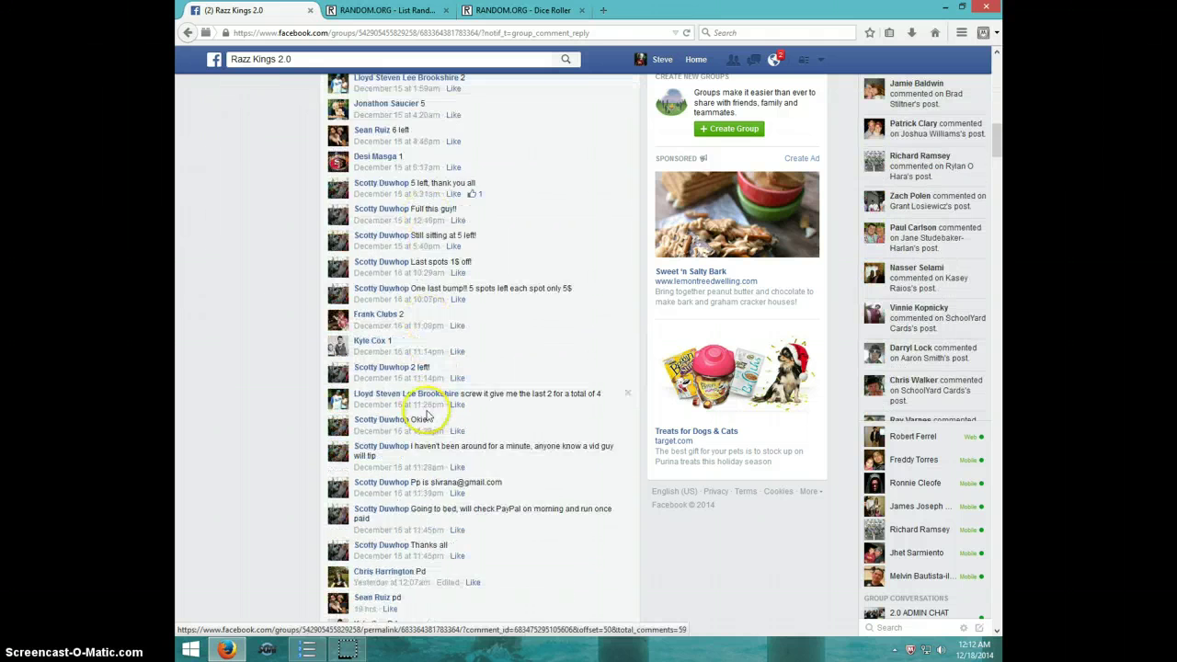
scroll(425, 408, down, 6)
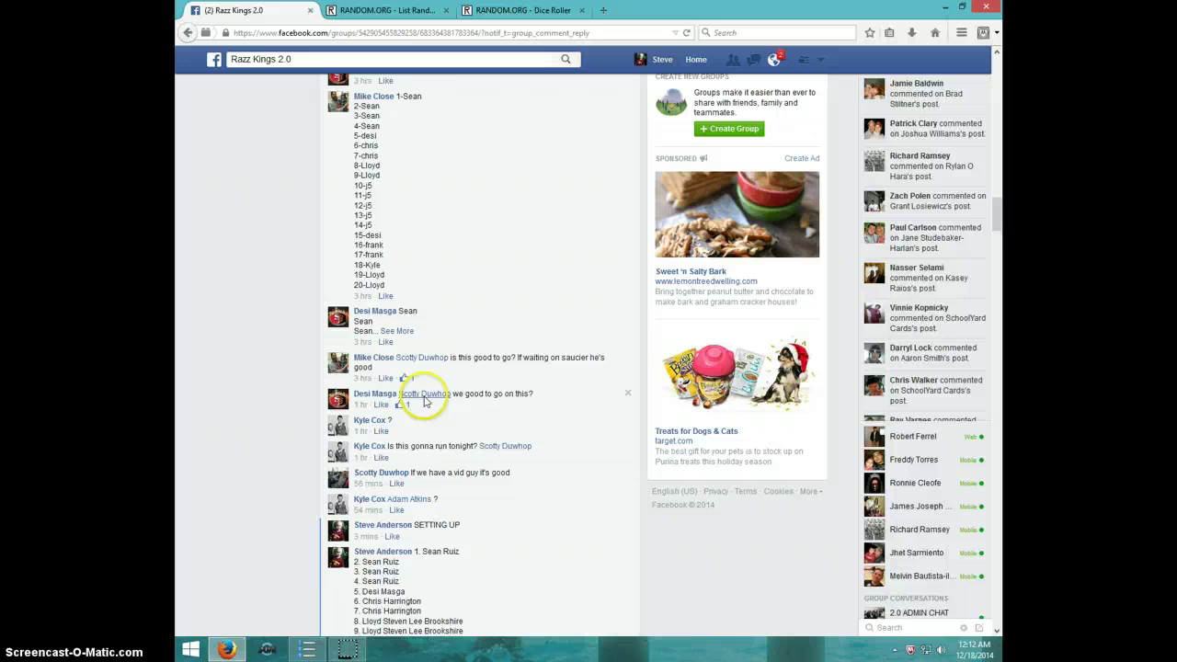
scroll(418, 402, down, 5)
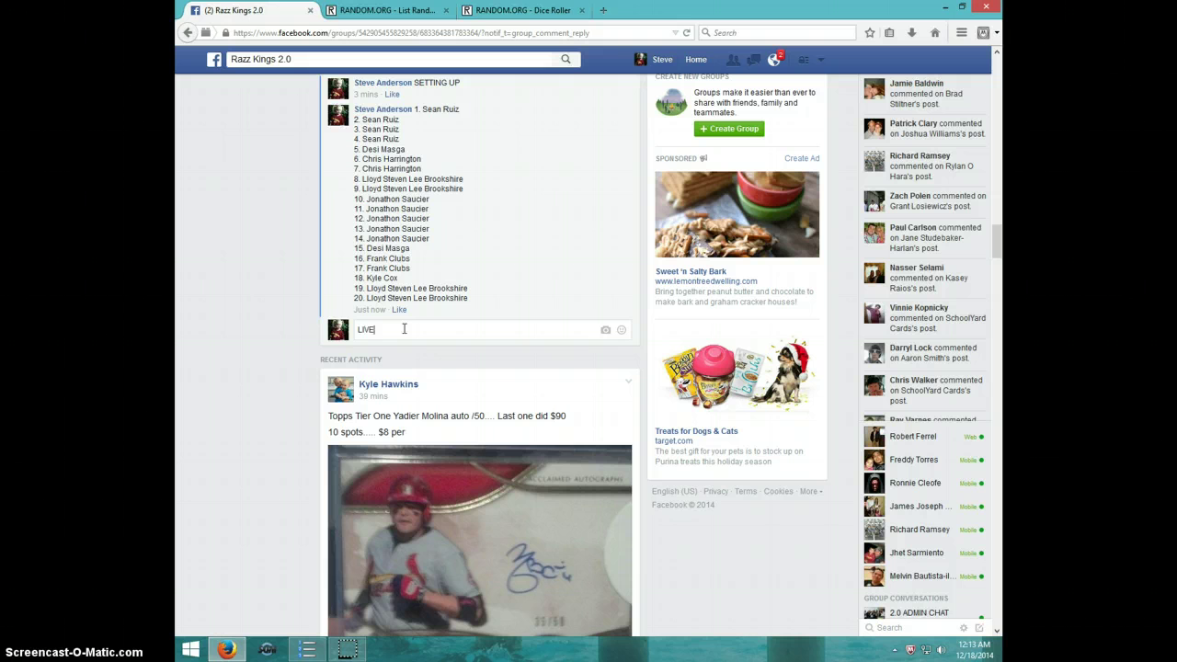
key(Return)
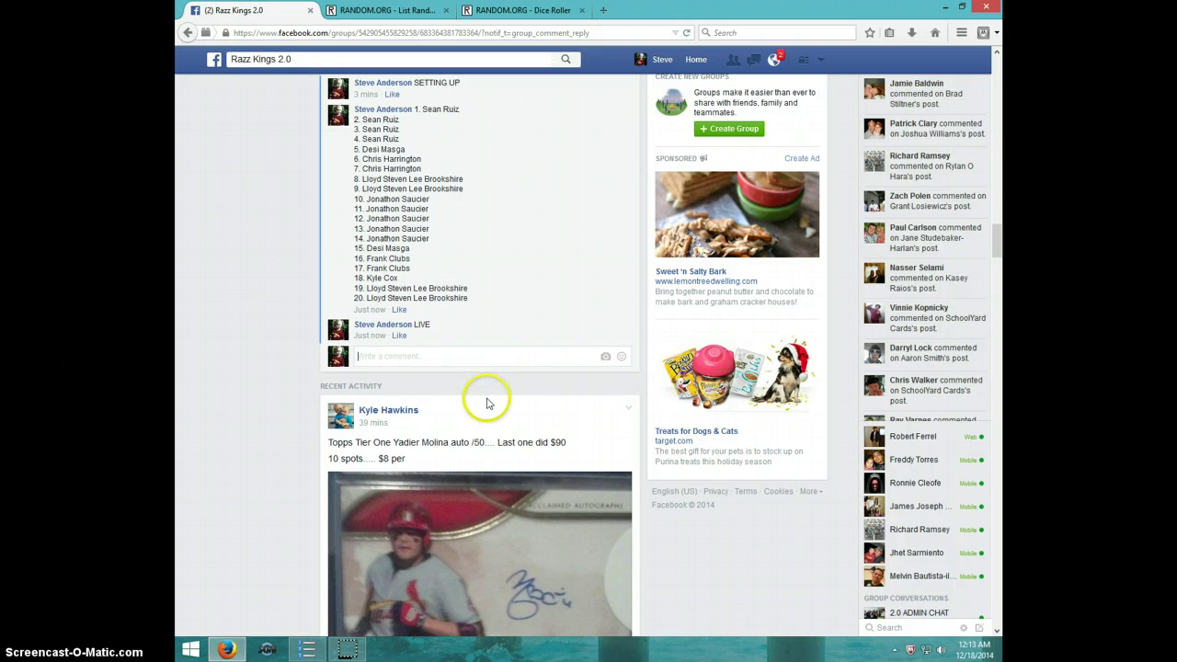
Step: Display the system clock and roll 2 virtual dice in the RANDOM.ORG Dice Roller
click(989, 652)
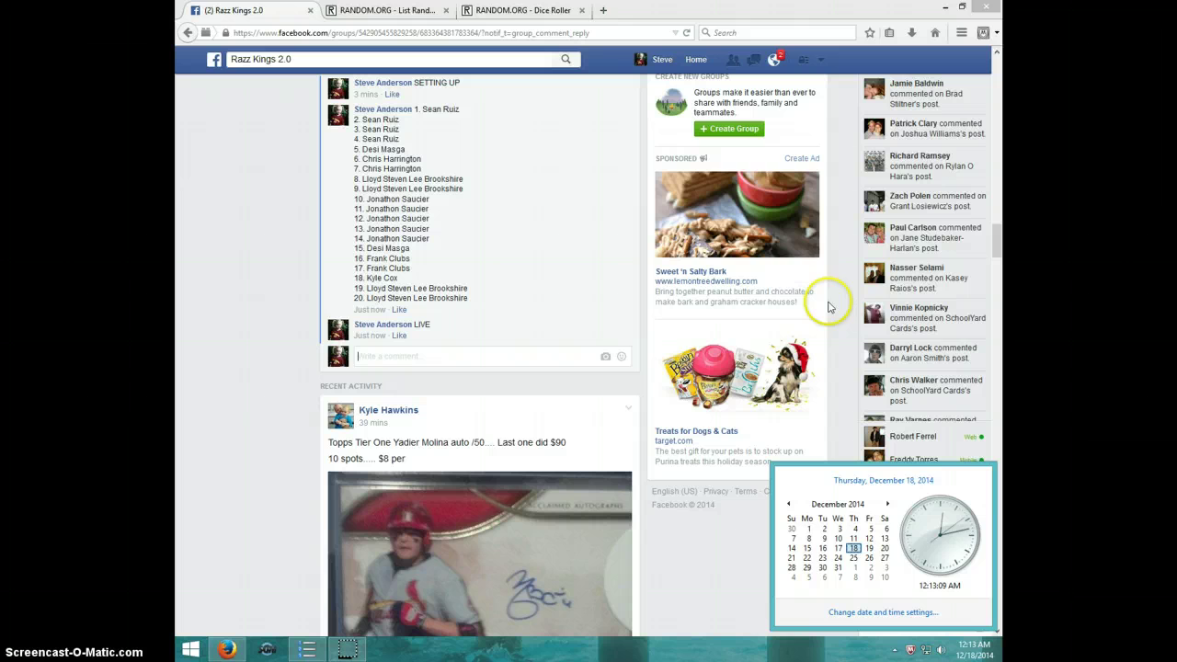
click(533, 13)
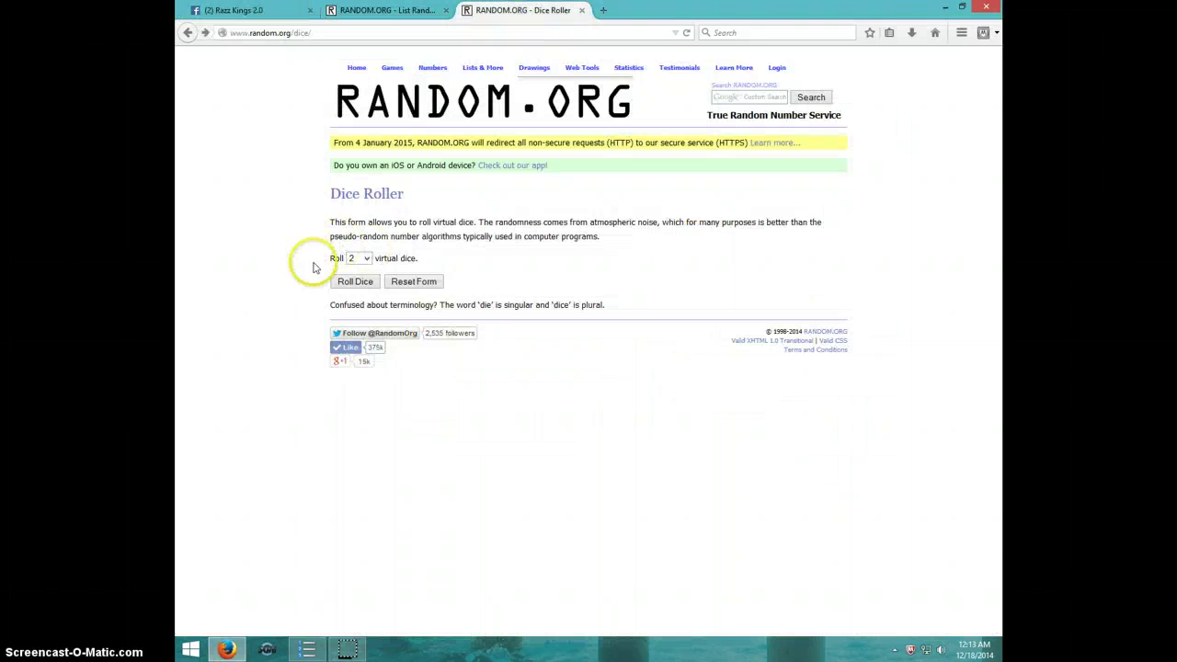
click(355, 281)
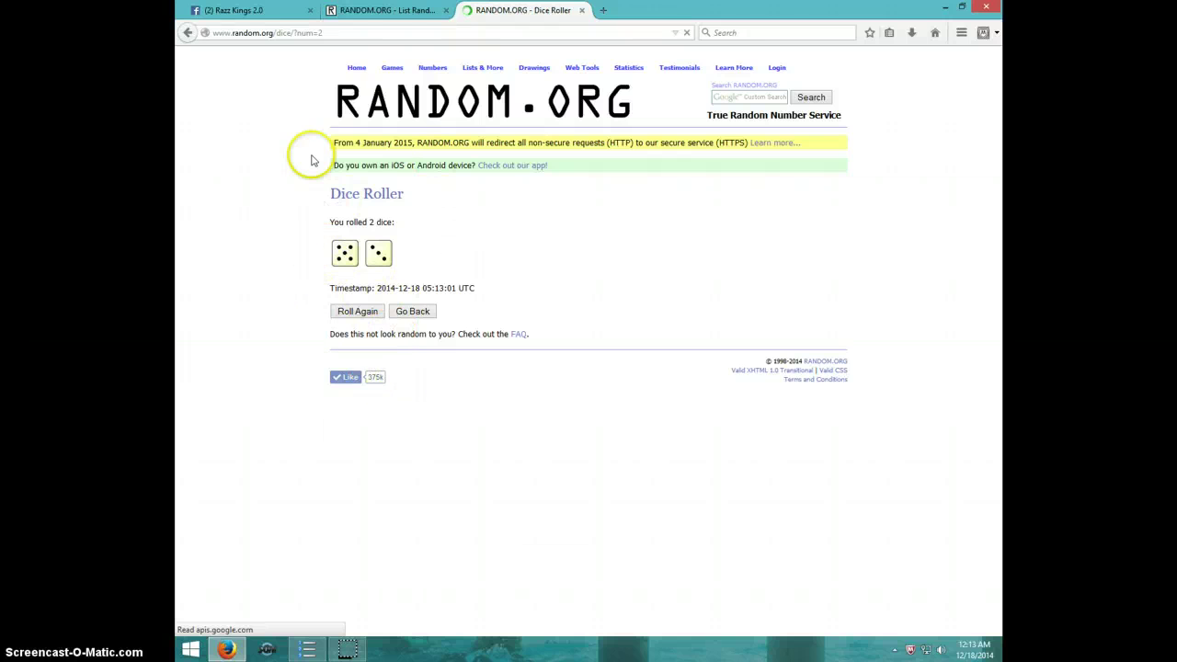
Step: Paste the copied 20-spot participant list into the RANDOM.ORG List Randomizer and check its entries through to the end
click(384, 13)
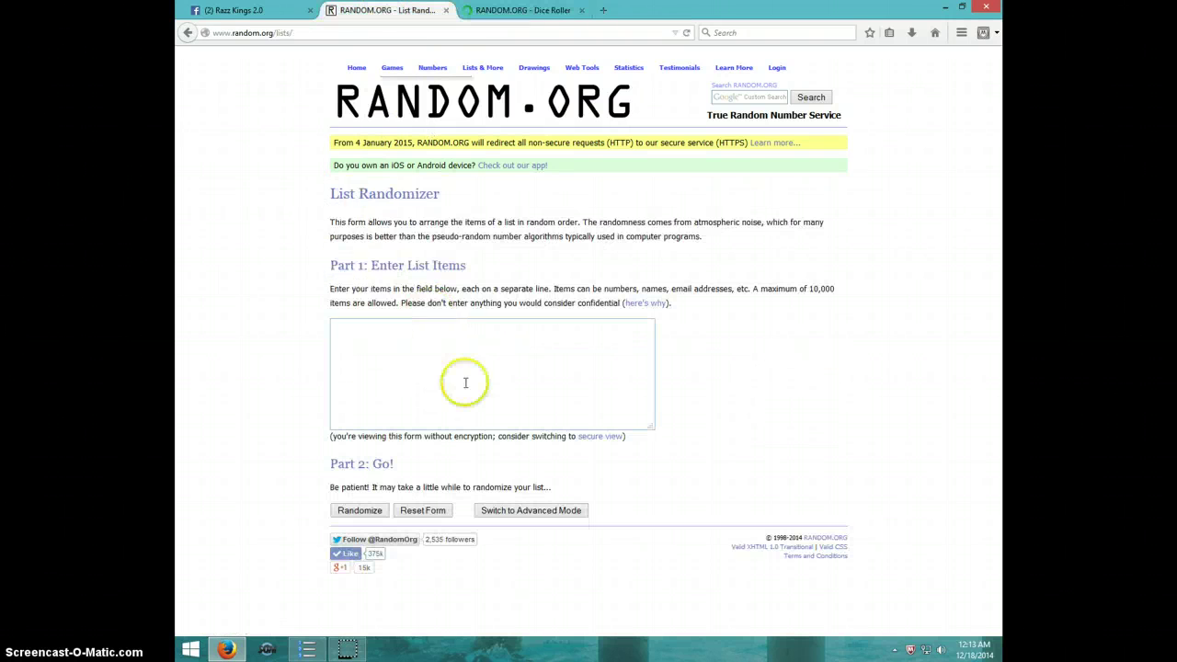
right_click(394, 343)
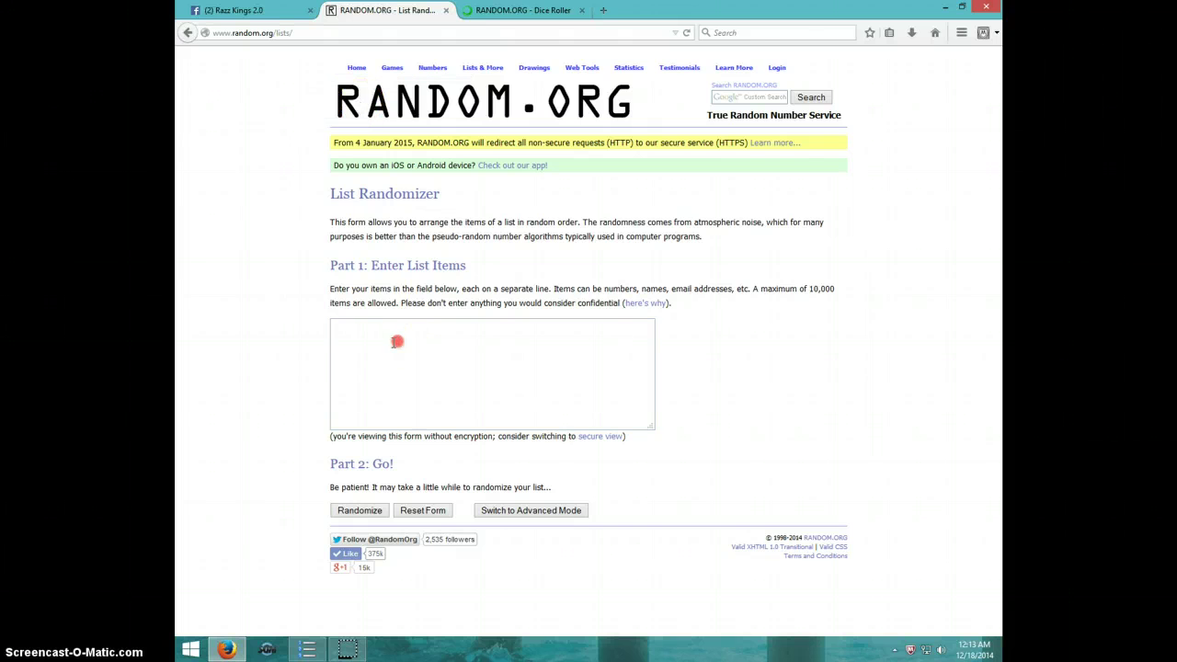
click(429, 398)
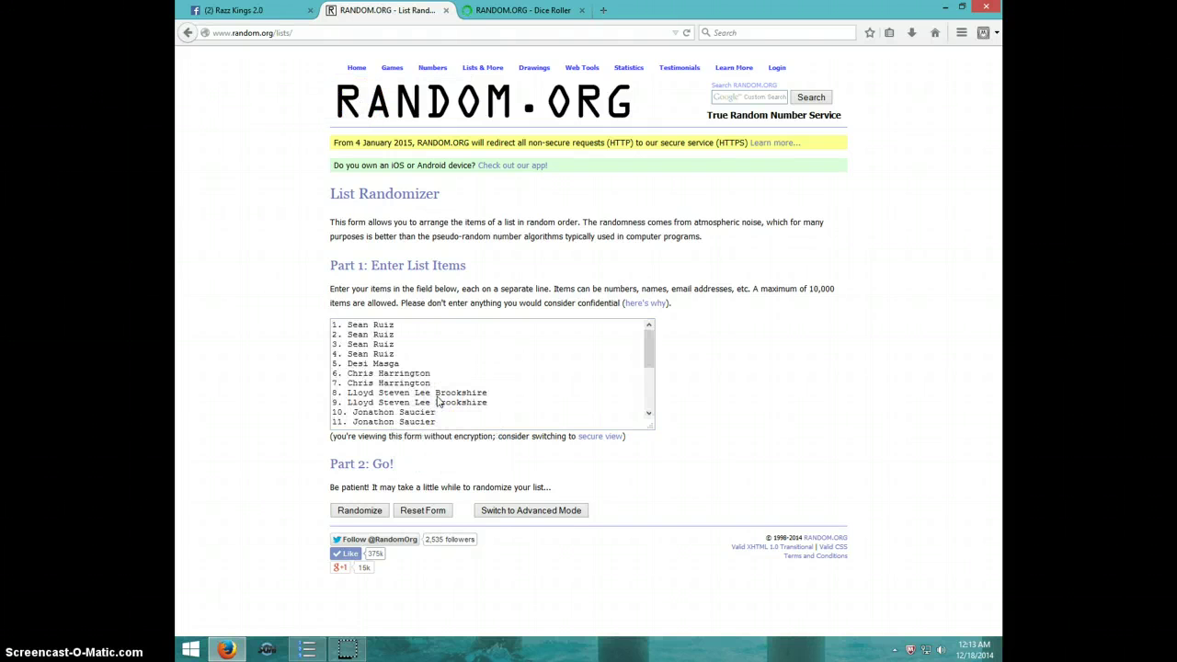
drag(646, 388, 648, 336)
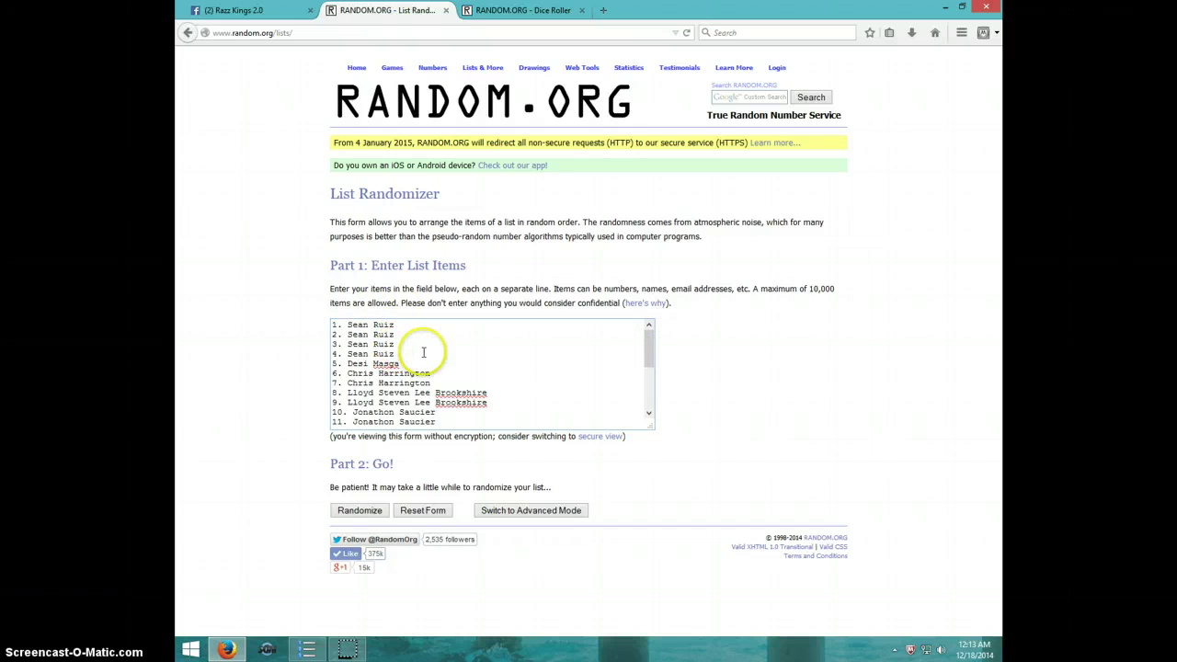
scroll(443, 375, down, 2)
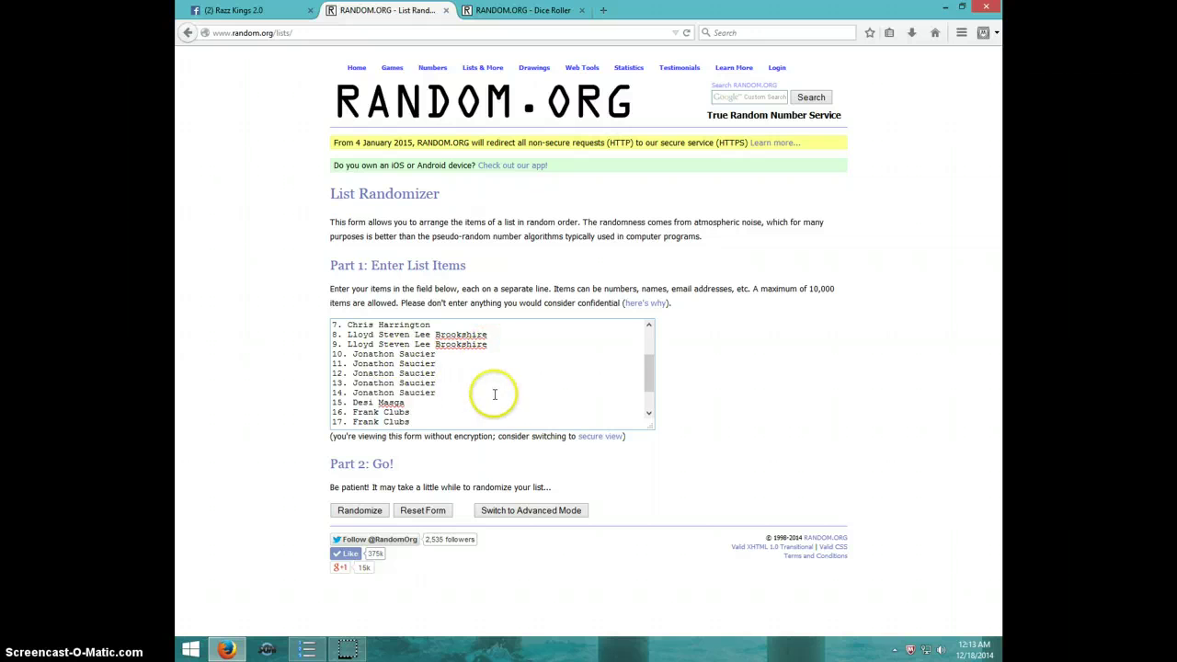
scroll(468, 385, down, 1)
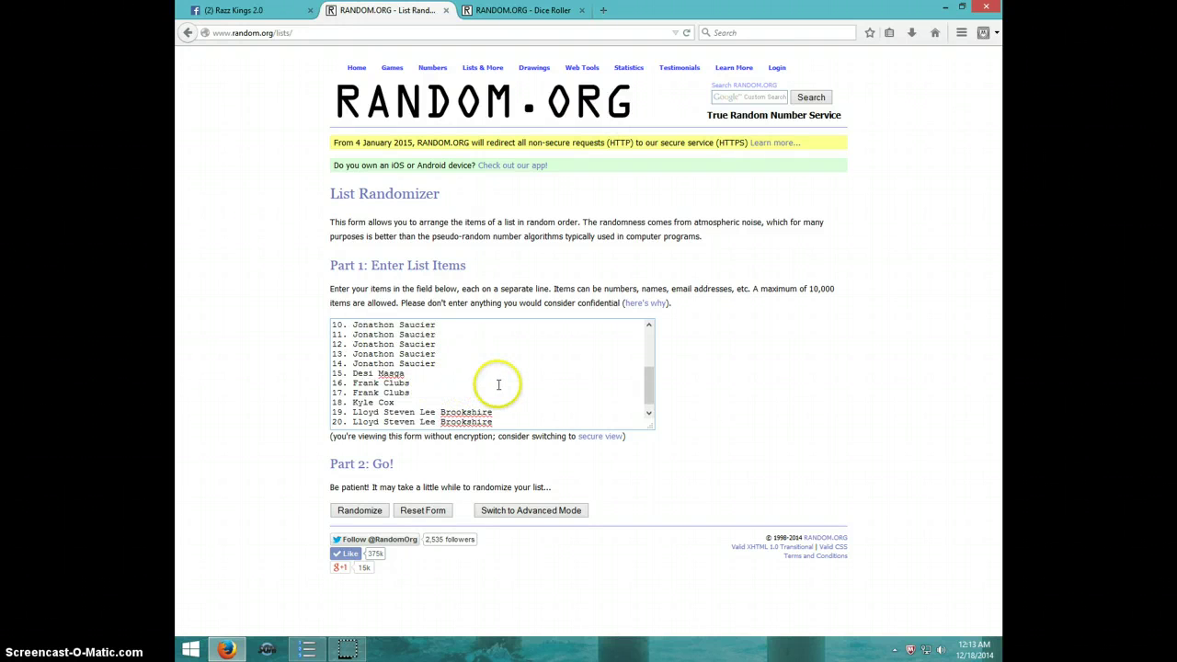
click(540, 425)
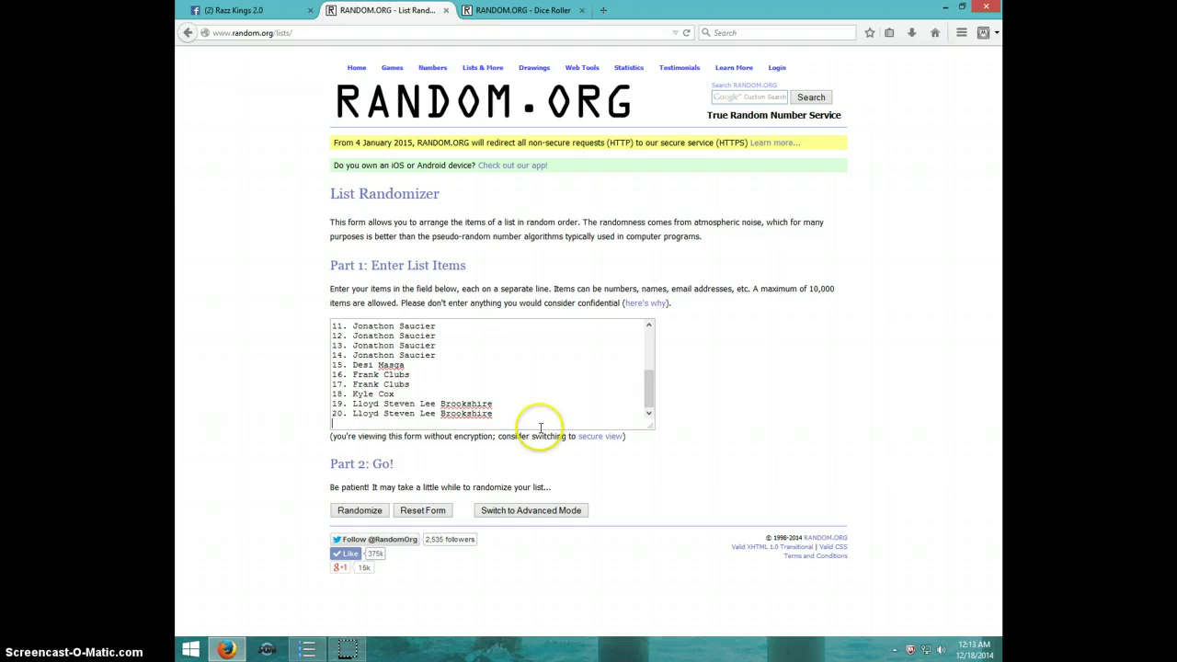
Step: Recheck the dice roll, return to the participant list and display the system clock
click(501, 10)
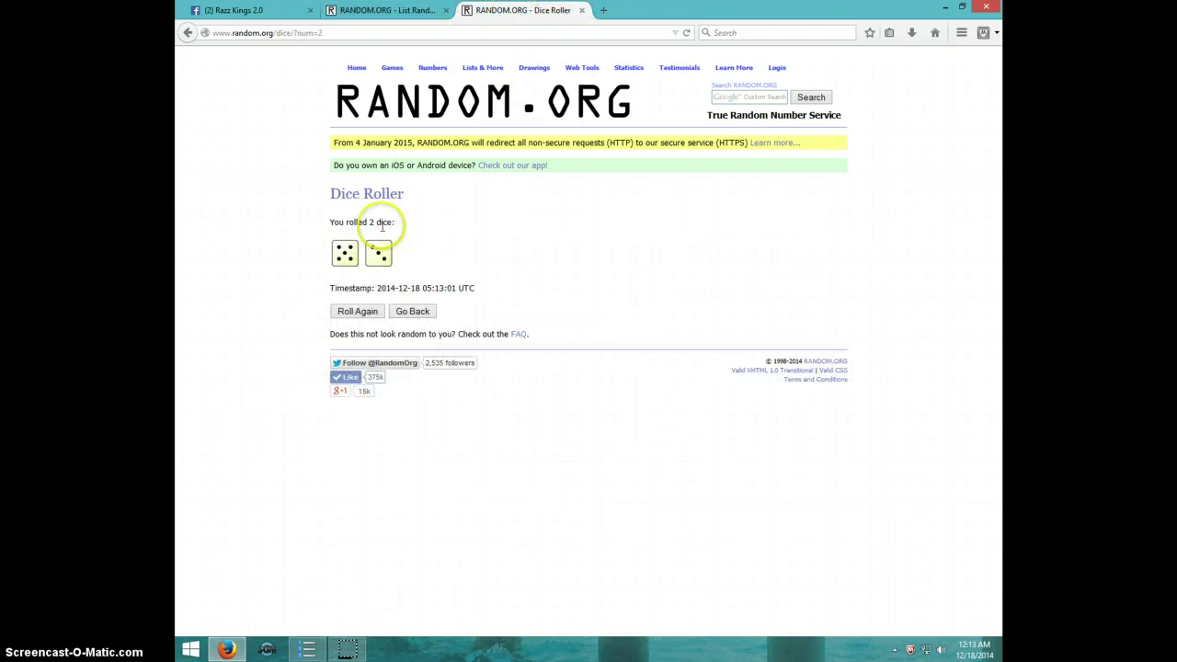
click(394, 10)
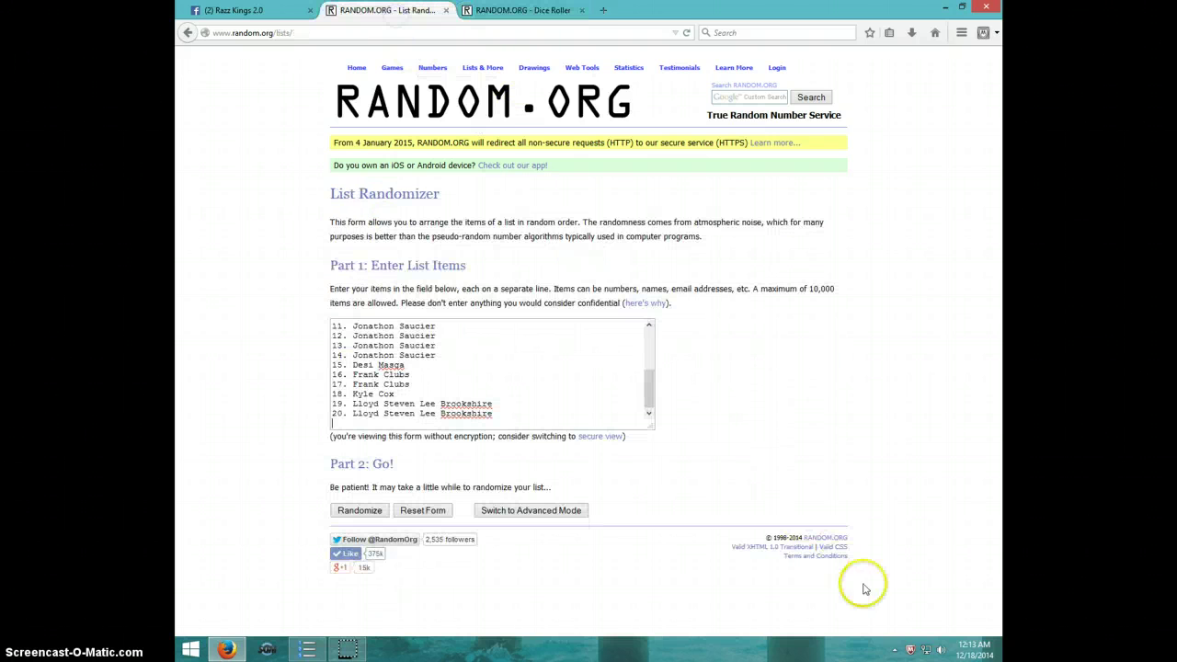
click(968, 654)
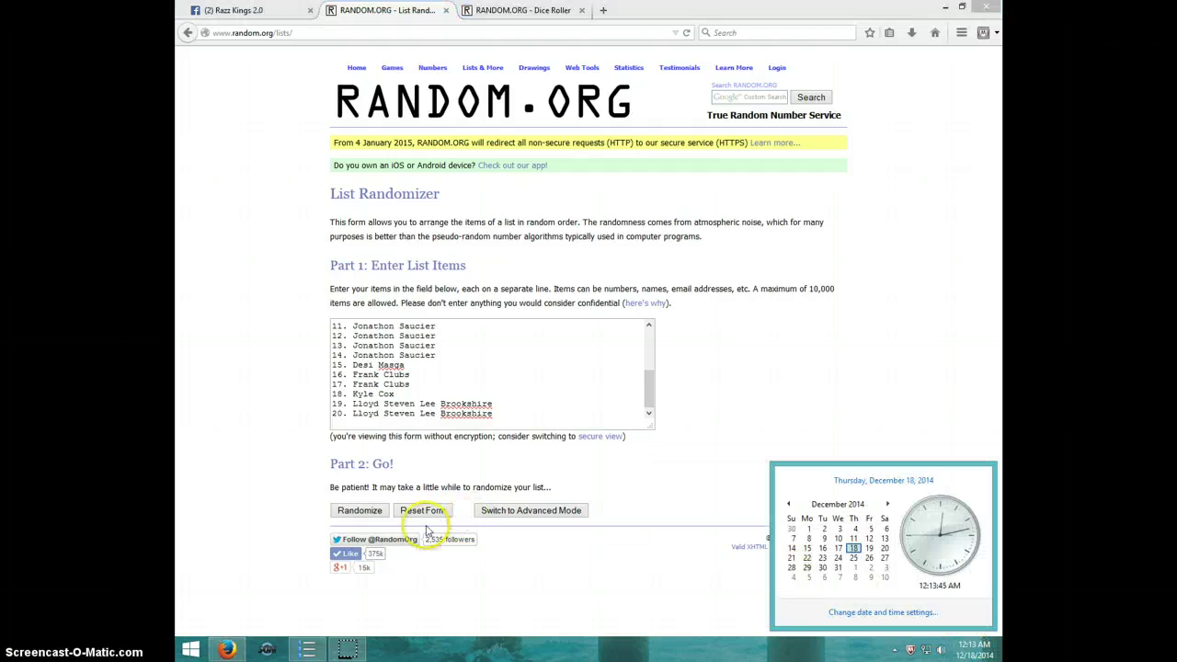
Step: Randomize the participant list seven times in the List Randomizer
click(366, 512)
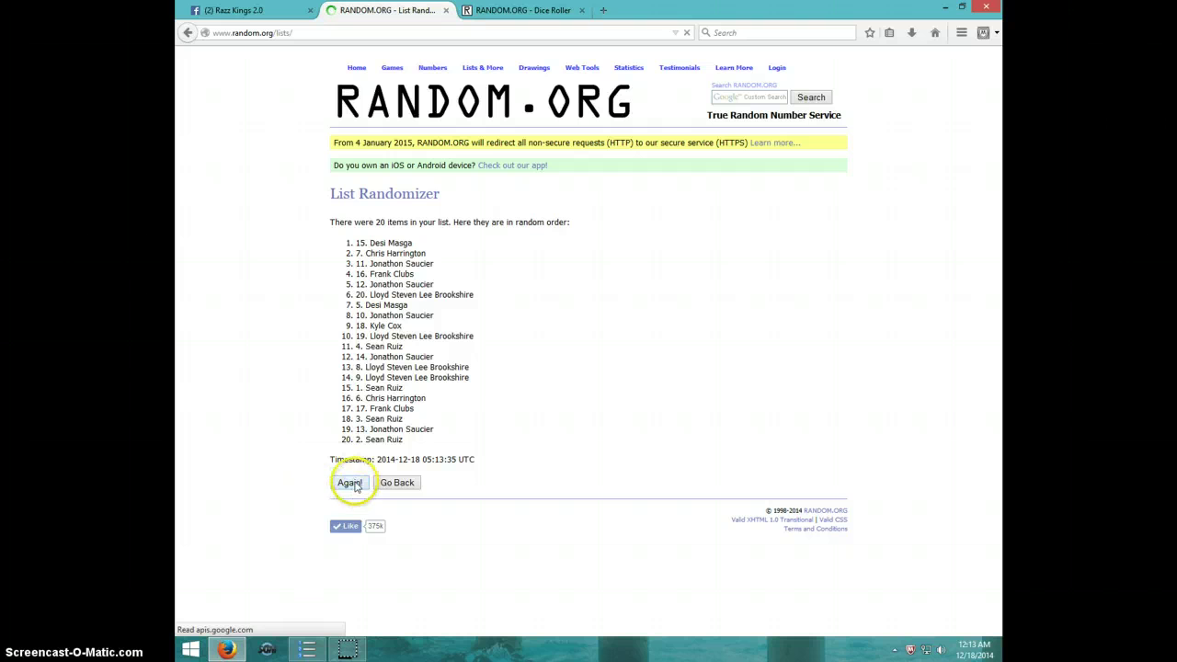
click(350, 483)
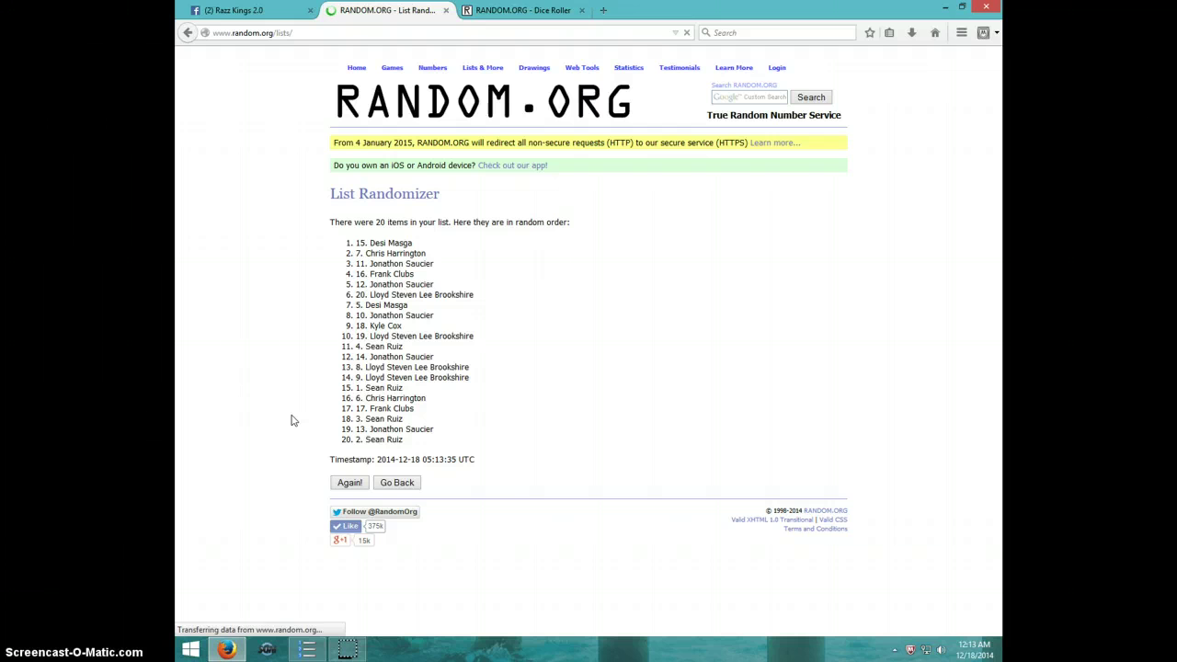
click(291, 420)
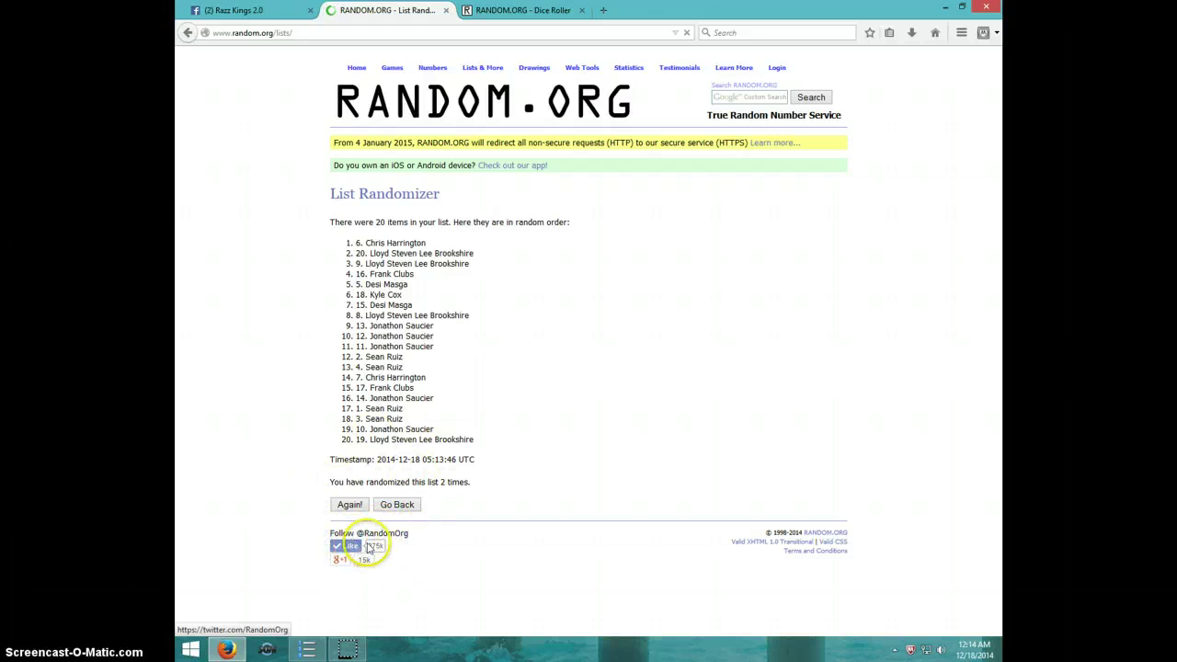
click(356, 506)
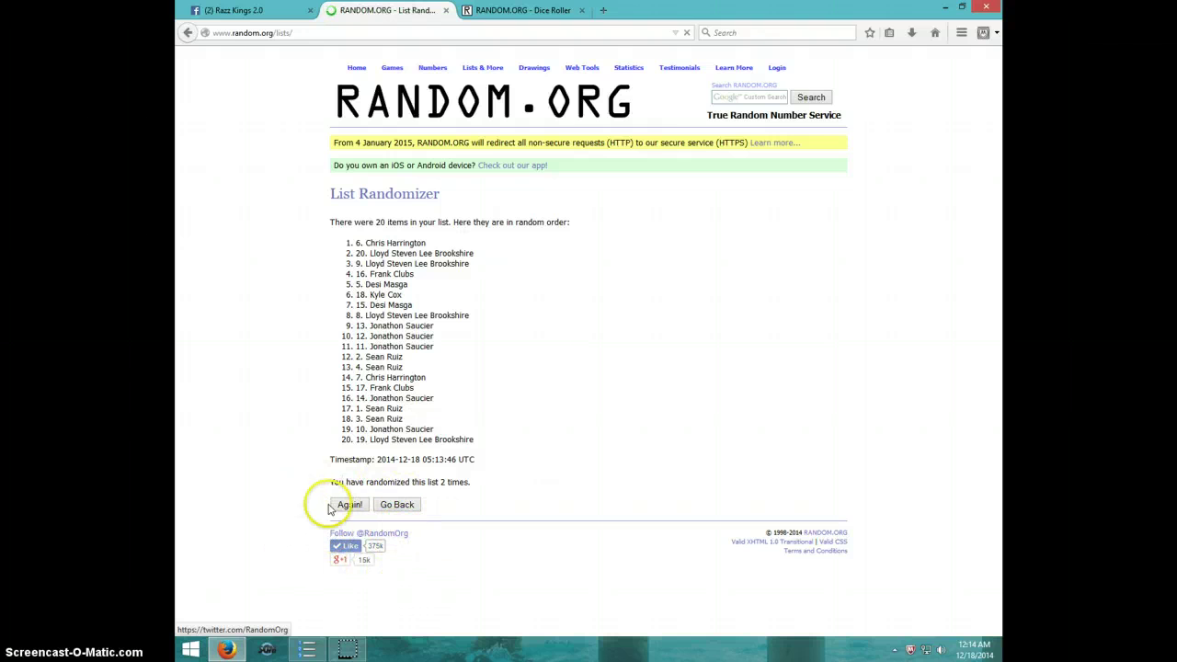
click(348, 504)
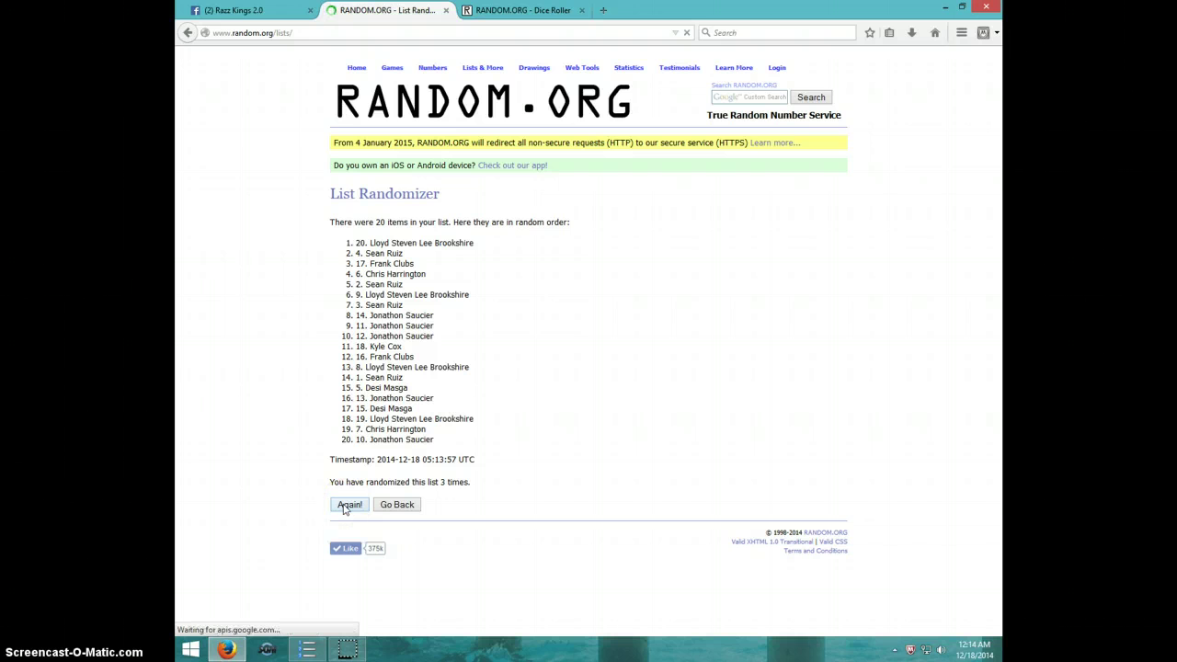
click(355, 506)
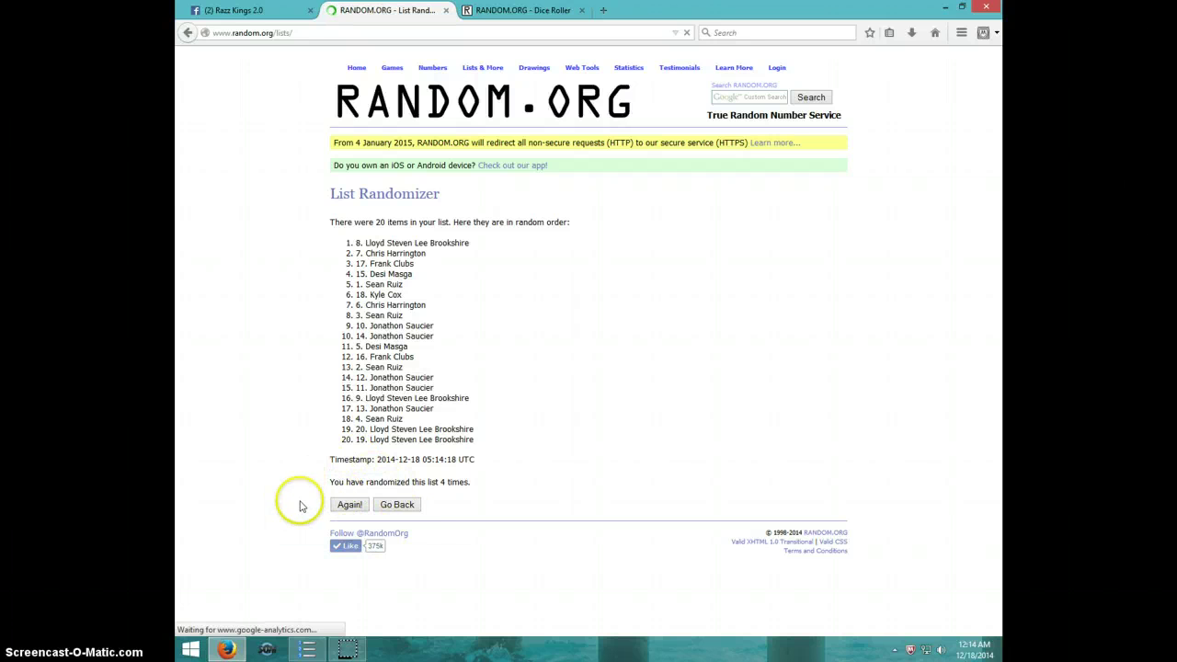
click(348, 505)
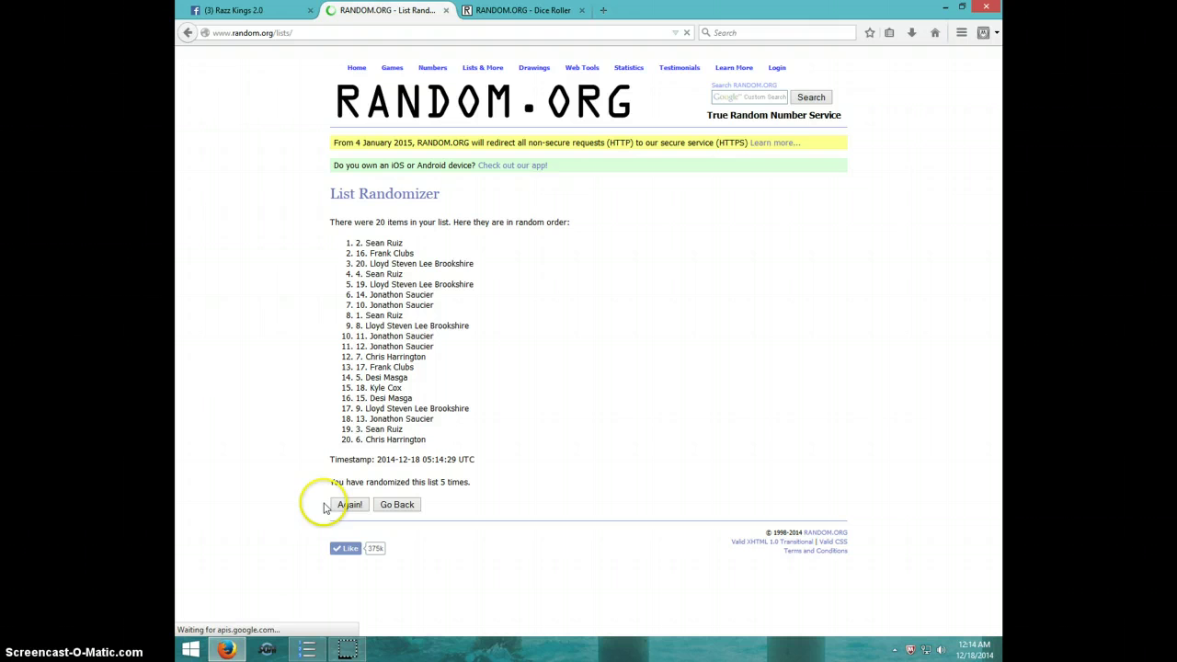
click(350, 507)
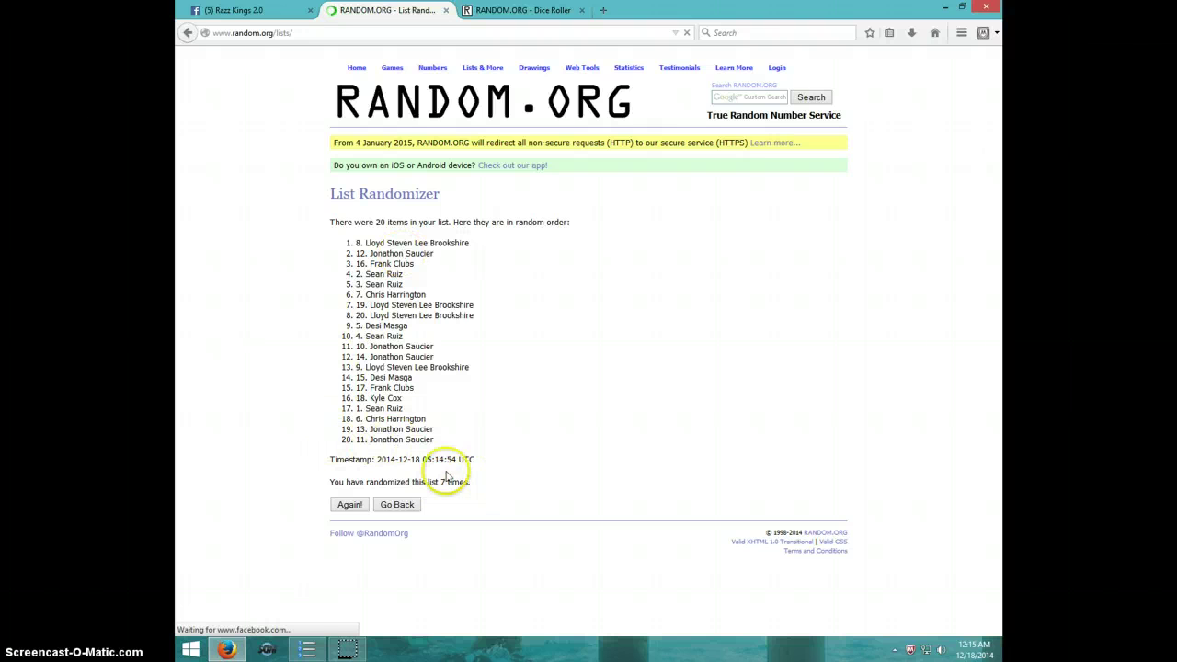
Step: Verify the dice roll and the current time, and randomize the participant list for the eighth time
click(516, 9)
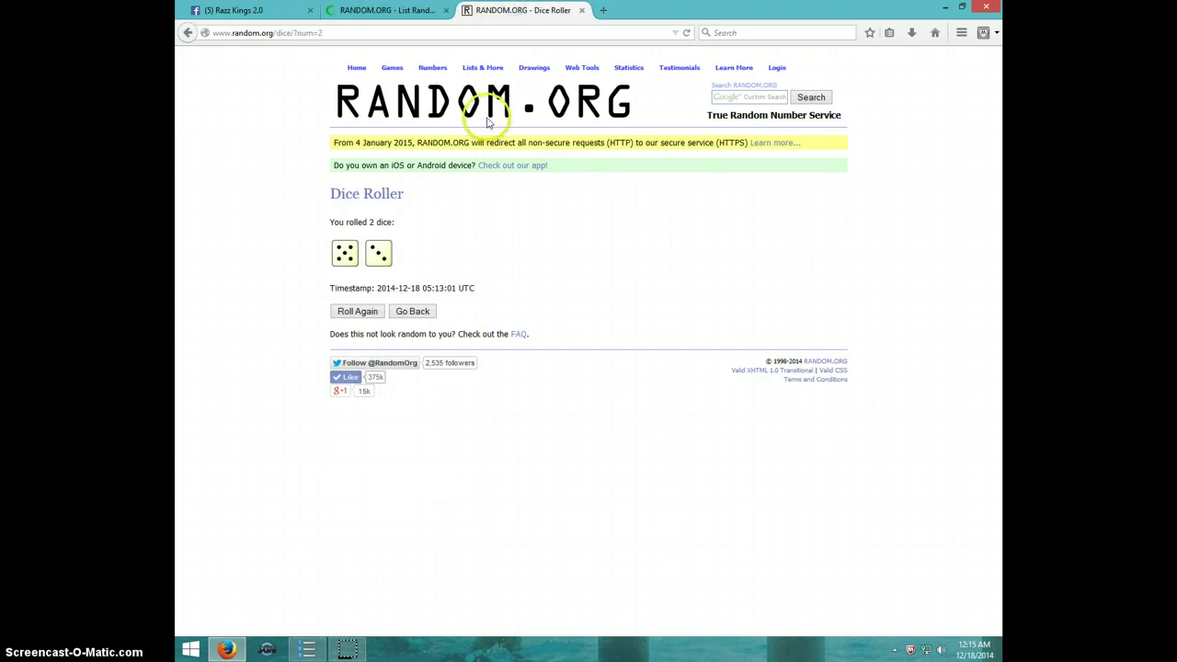
click(393, 16)
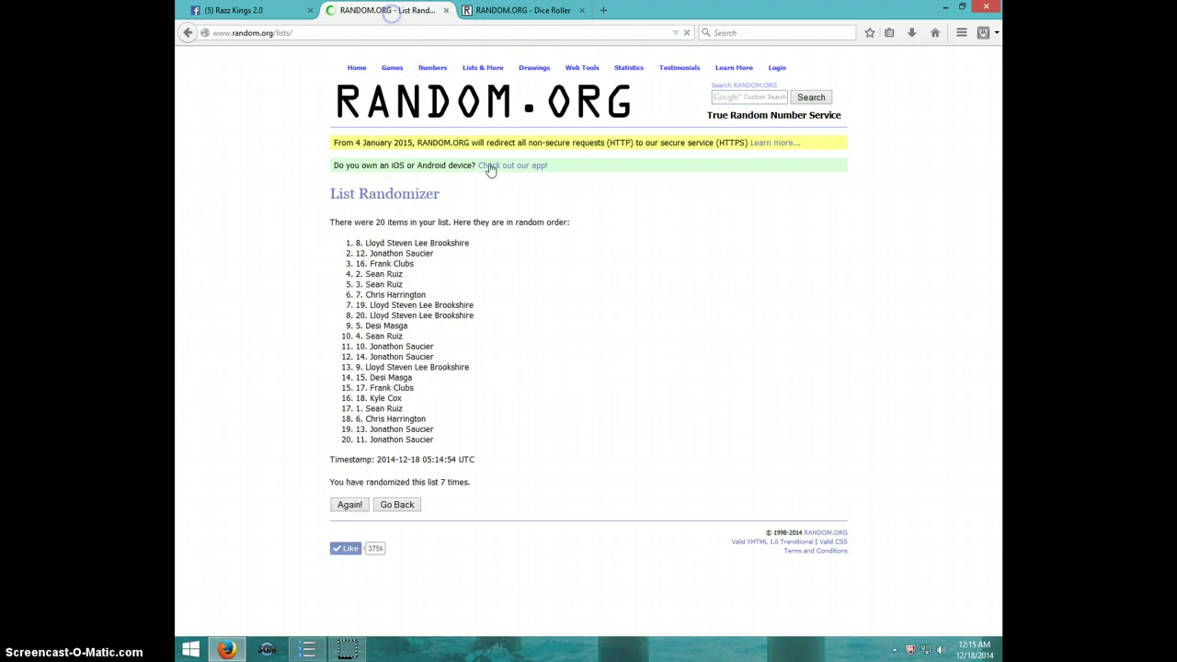
click(967, 649)
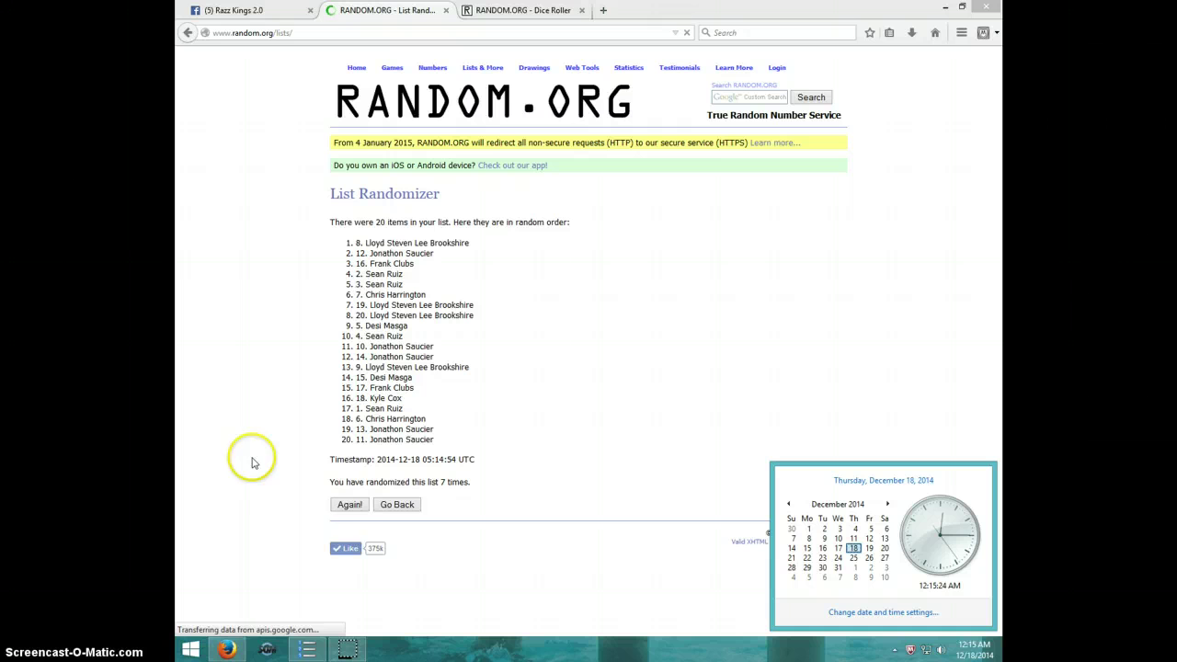
click(350, 508)
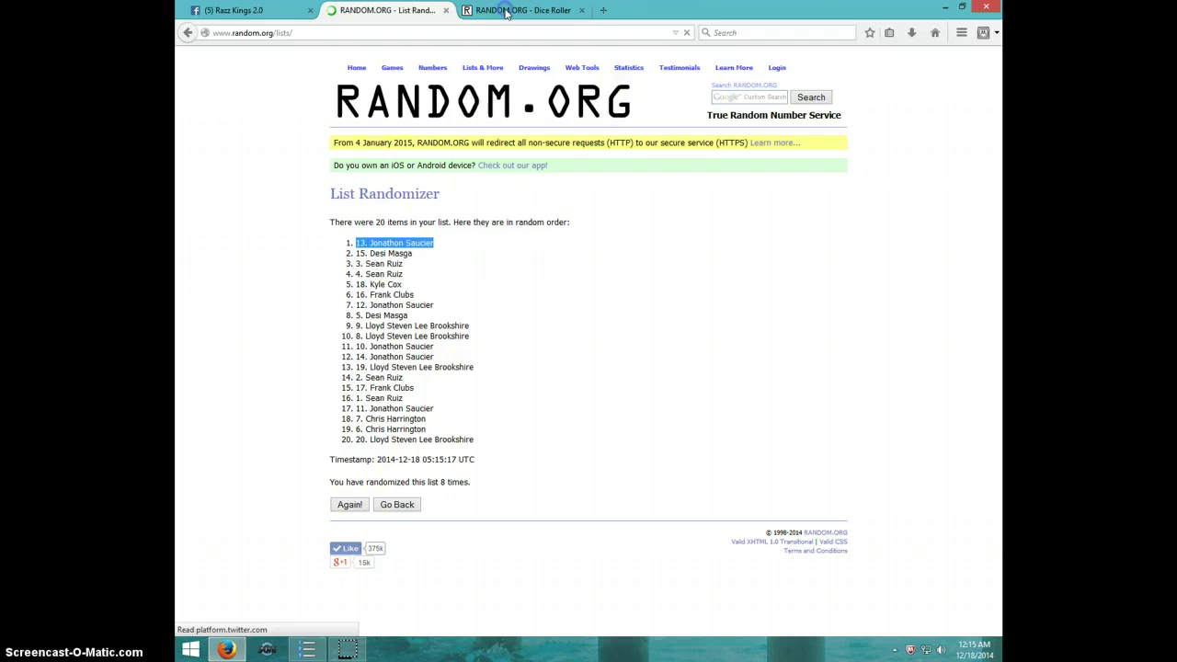
Step: Compare the dice roll with the final randomized list's run count and top entry, and display the system clock
key(ctrl+Tab)
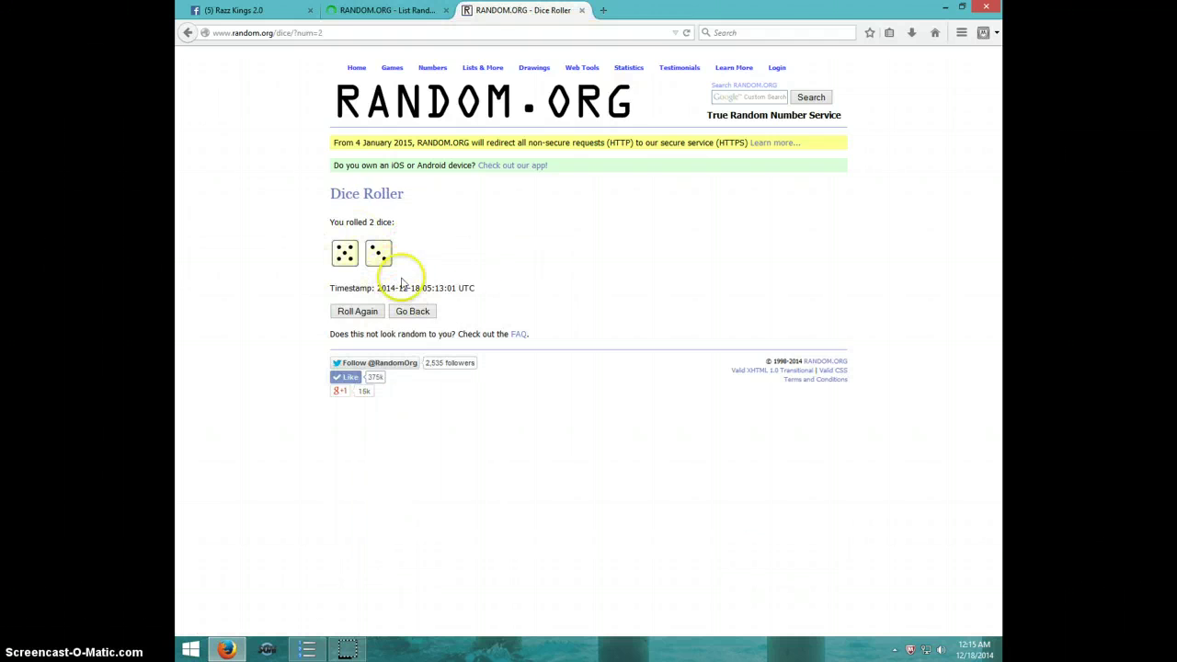
click(376, 16)
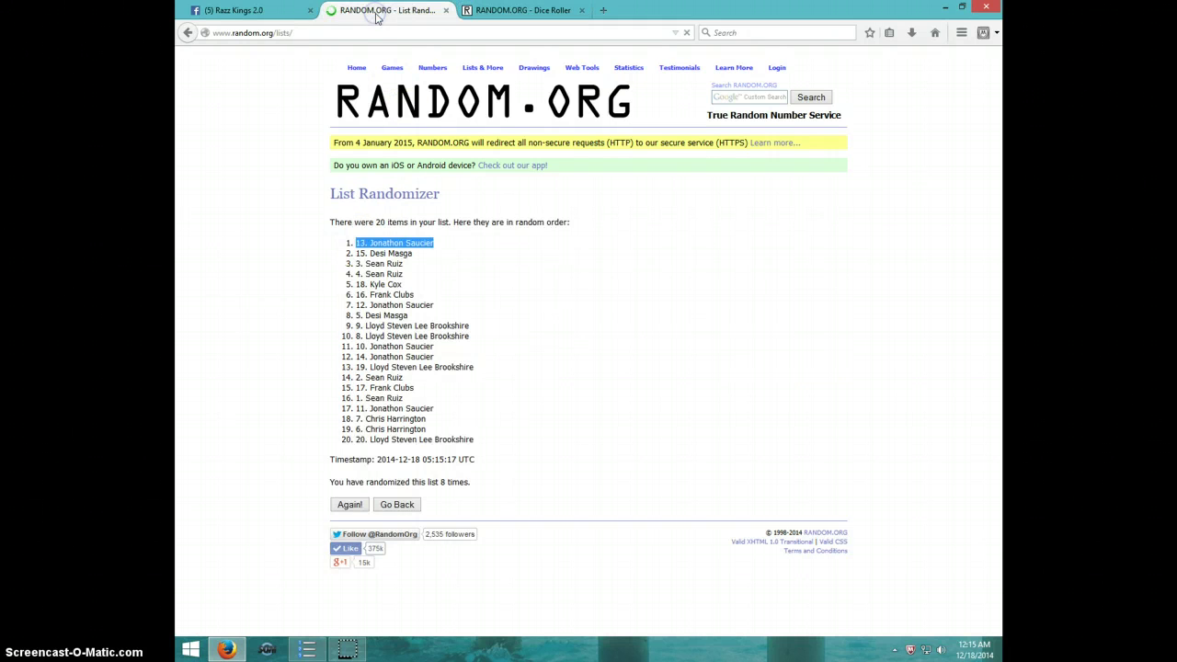
click(453, 244)
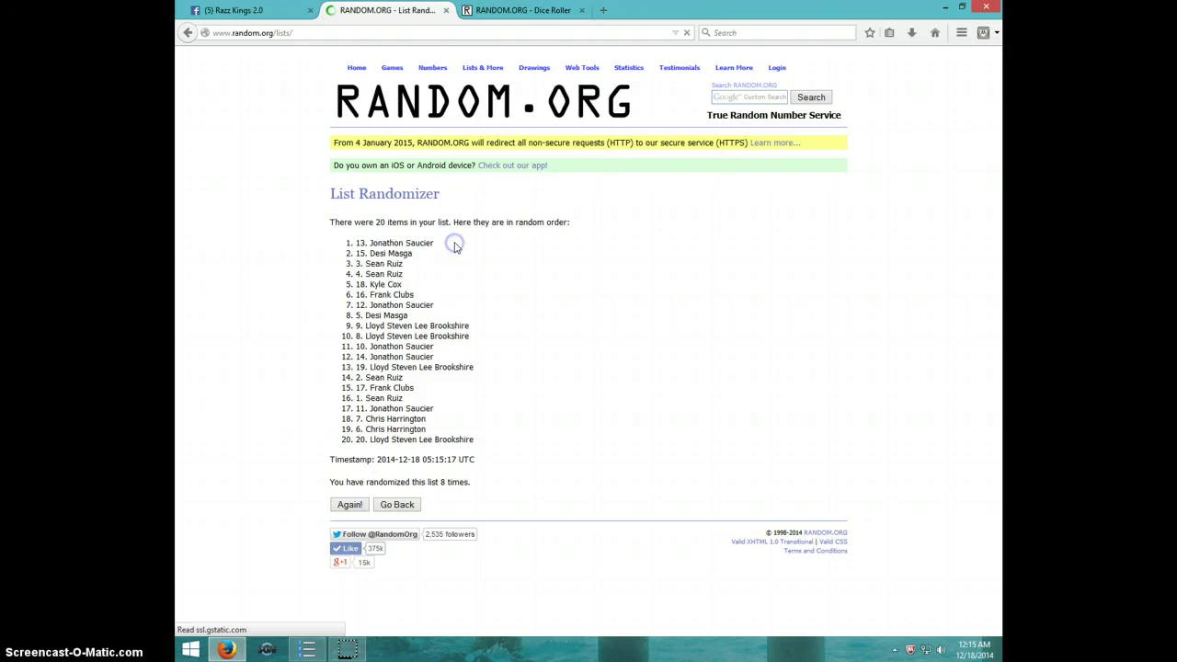
click(973, 647)
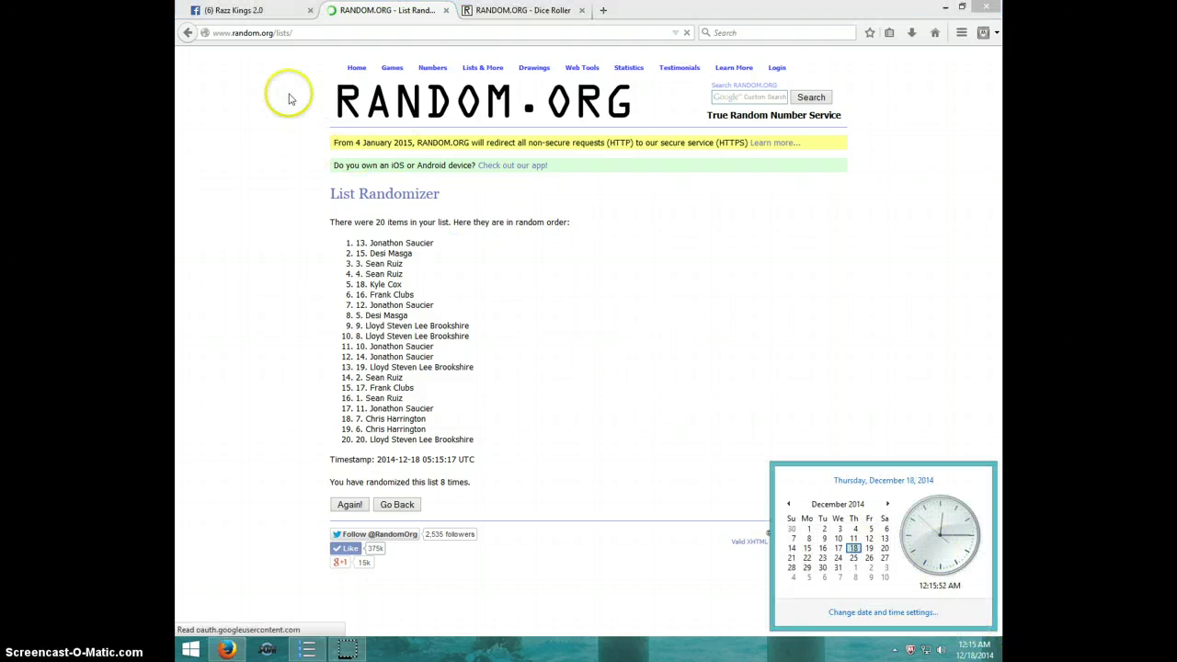
Step: Post the comment DONE on the card post in the Facebook group and display the system clock
click(267, 10)
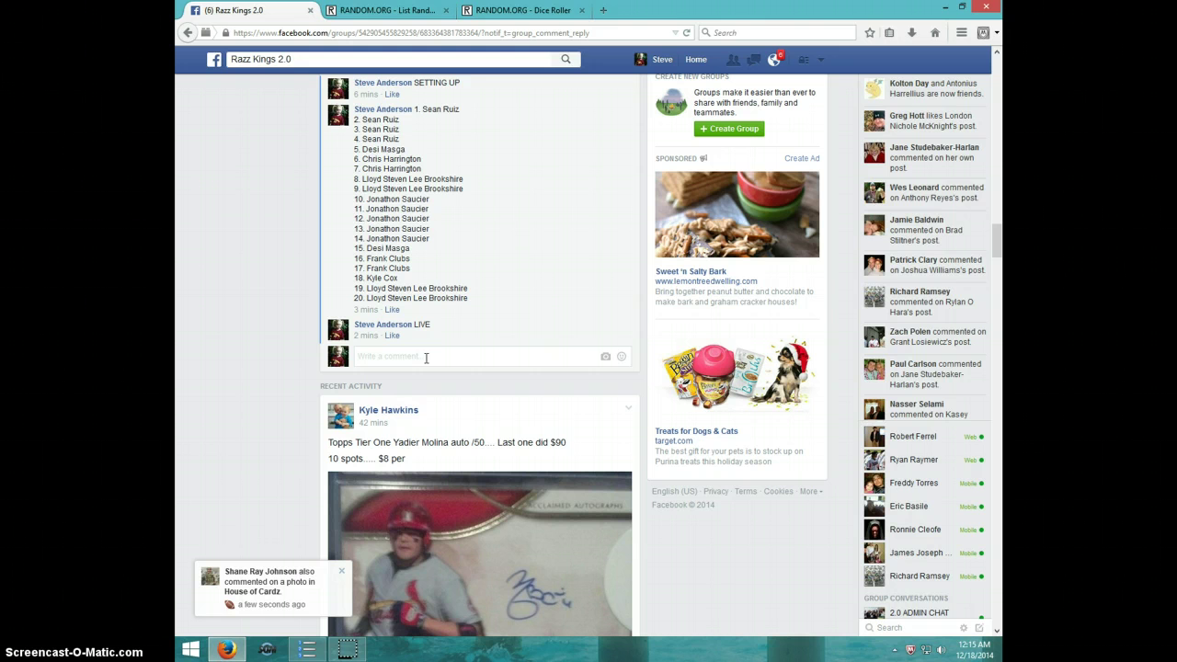
click(425, 358)
text(DONE)
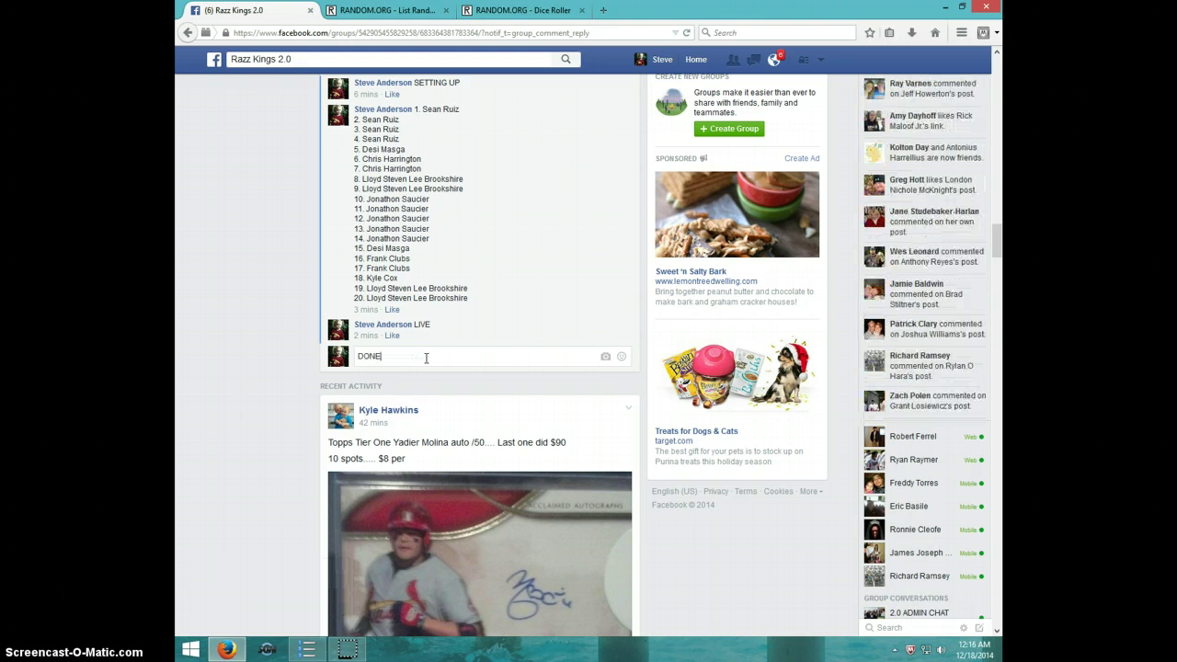
key(Return)
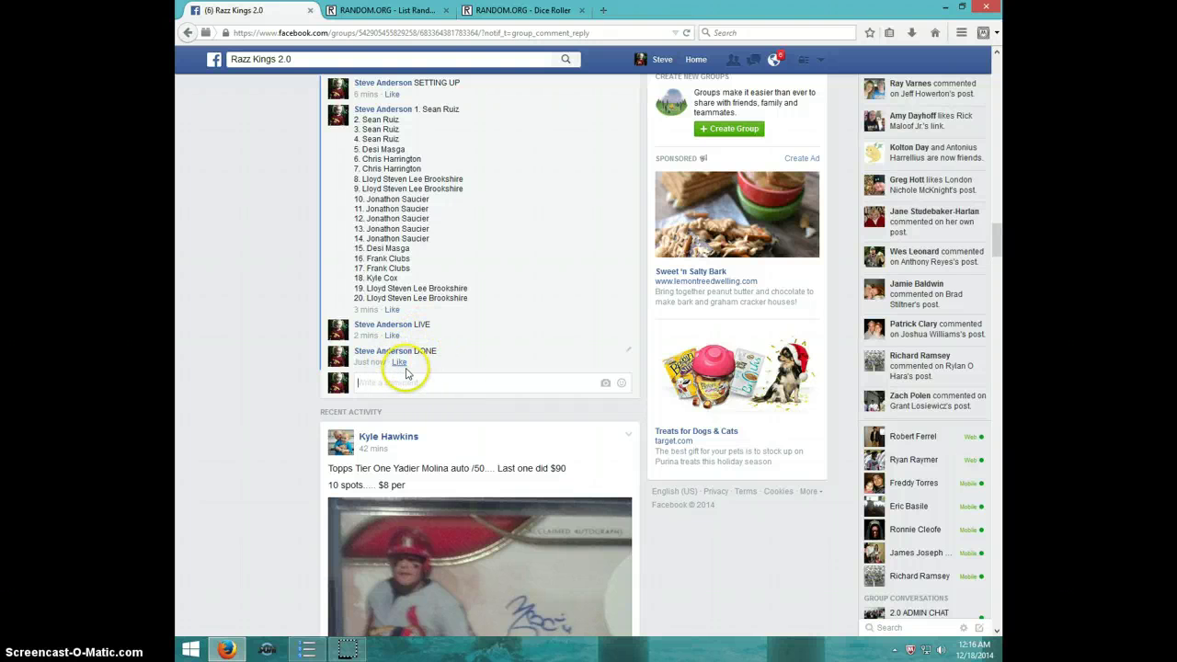
click(971, 648)
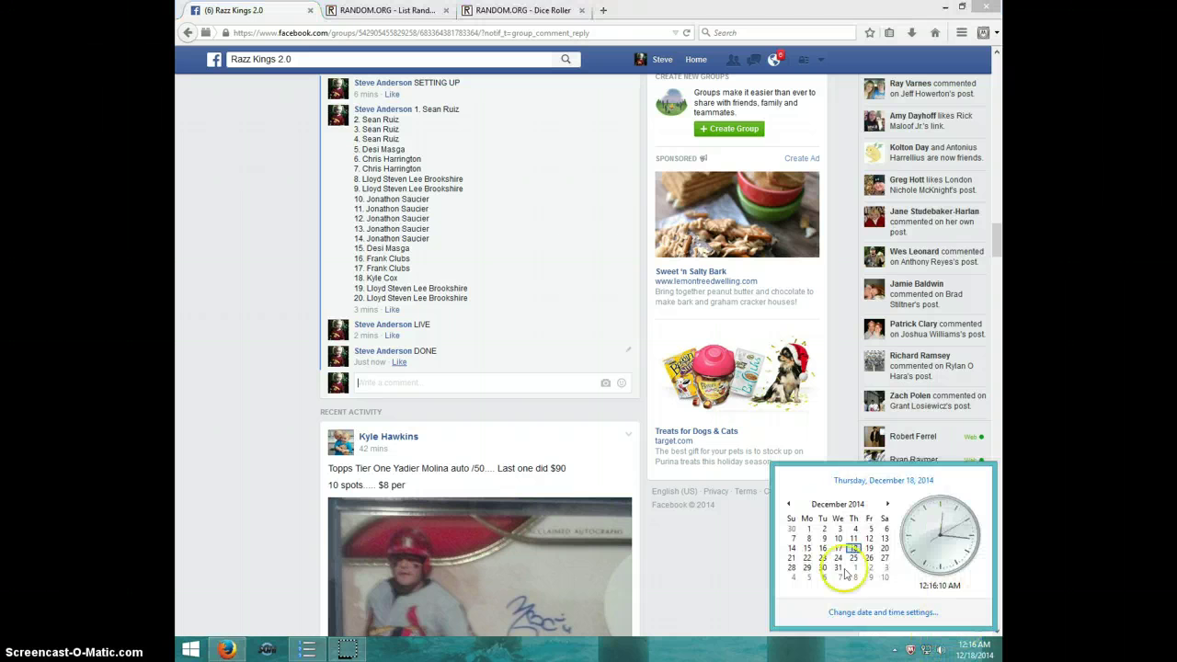